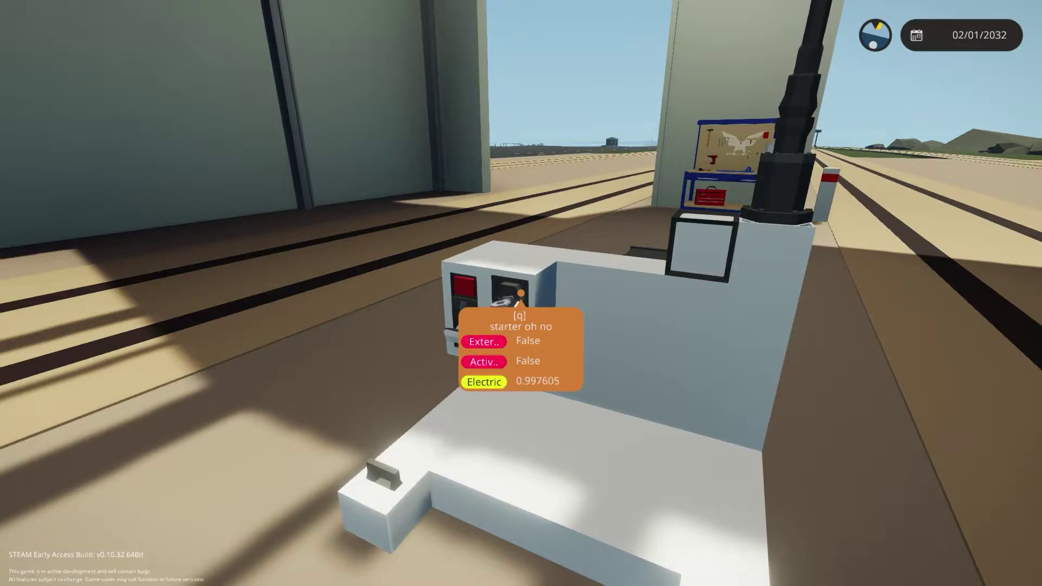
Step: Turn away from the control panel so the control block and its tall antenna come into view
key(q)
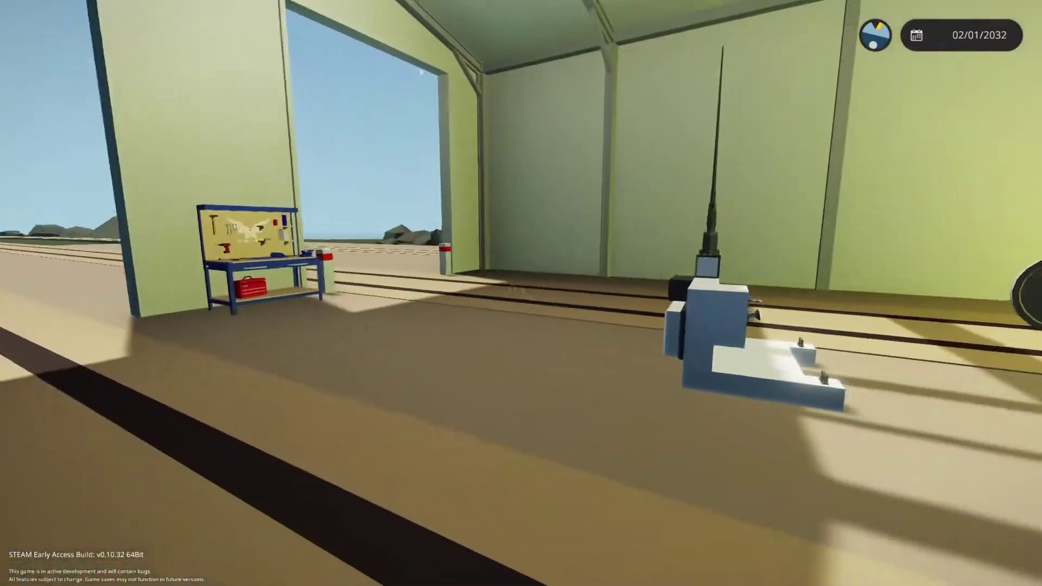
Step: Walk around the hangar past the workbench toward the exit, then head back
key(w)
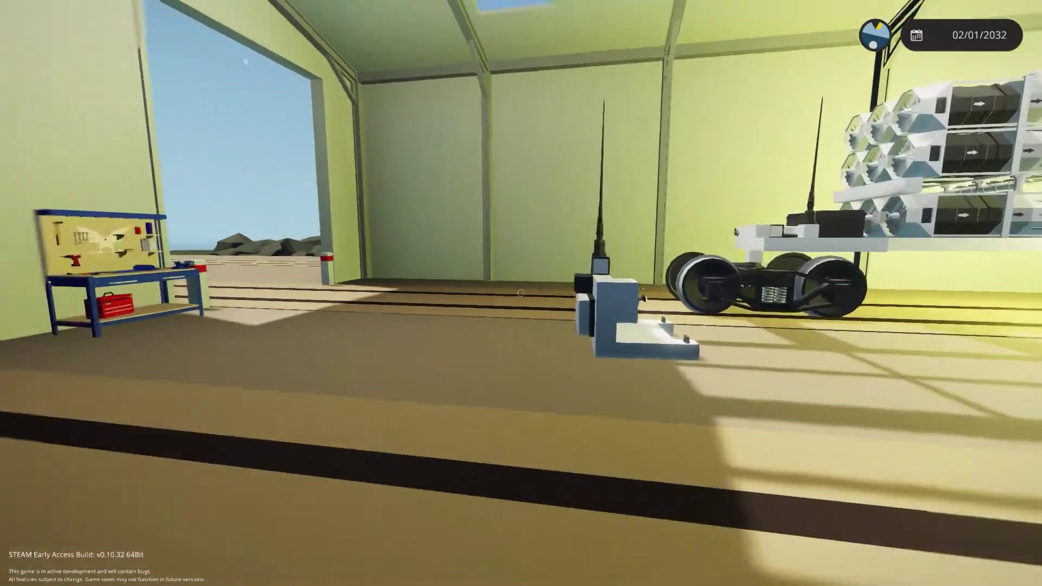
key(w)
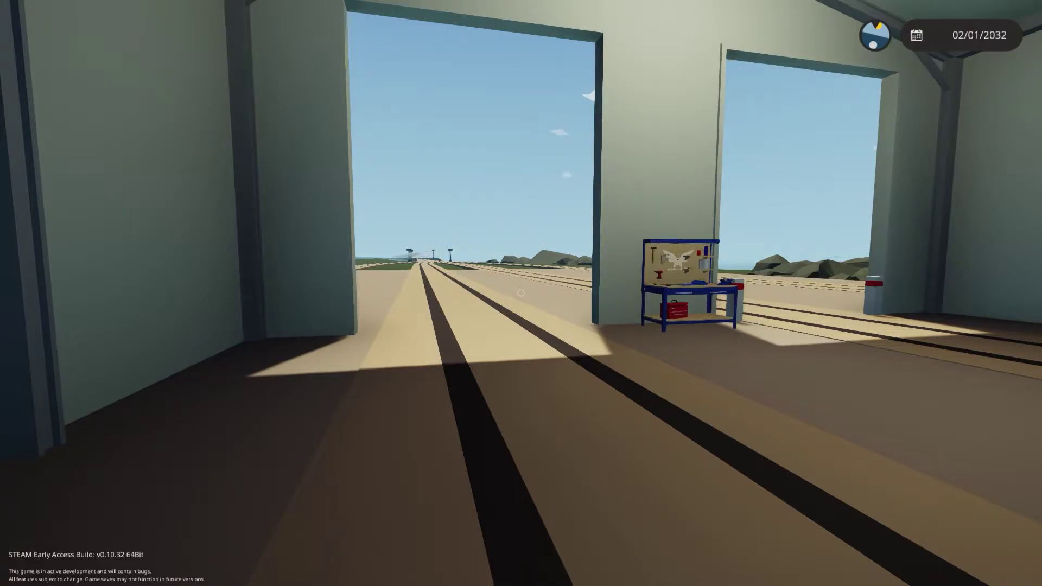
key(w)
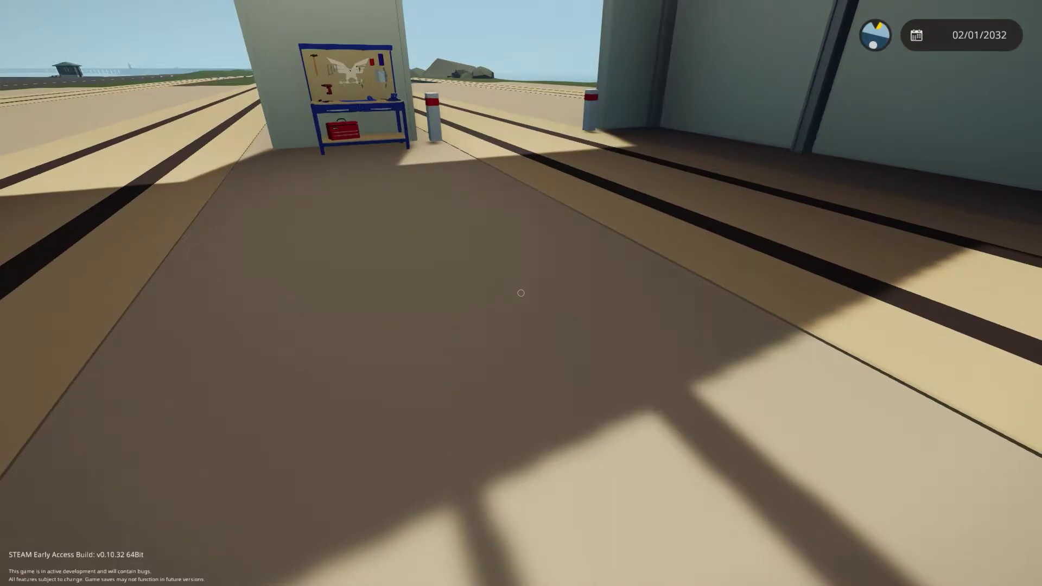
Step: Inspect the control block's dial and switches, then walk into the hangar as vehicles reload
key(s)
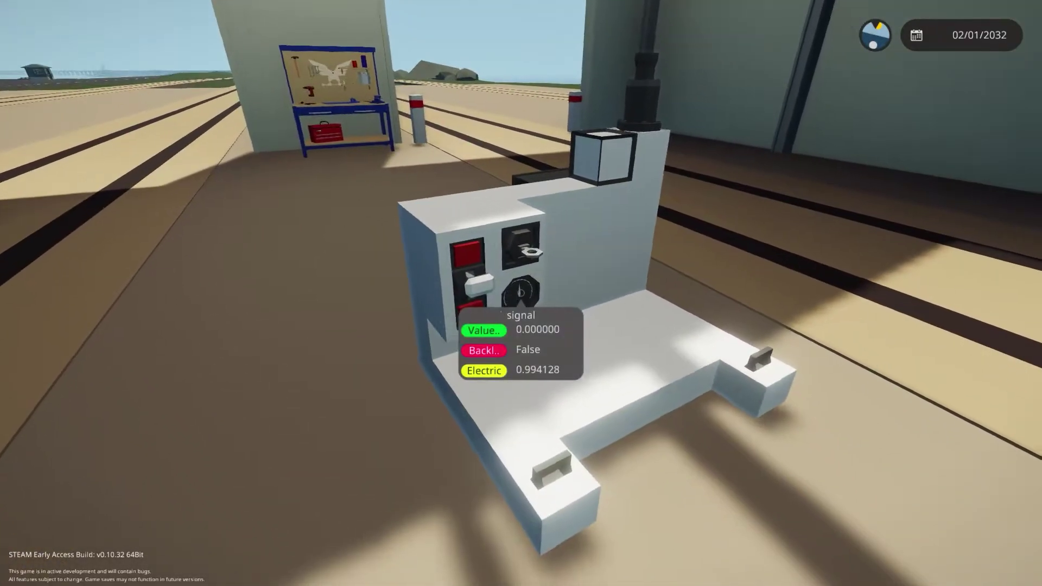
key(w)
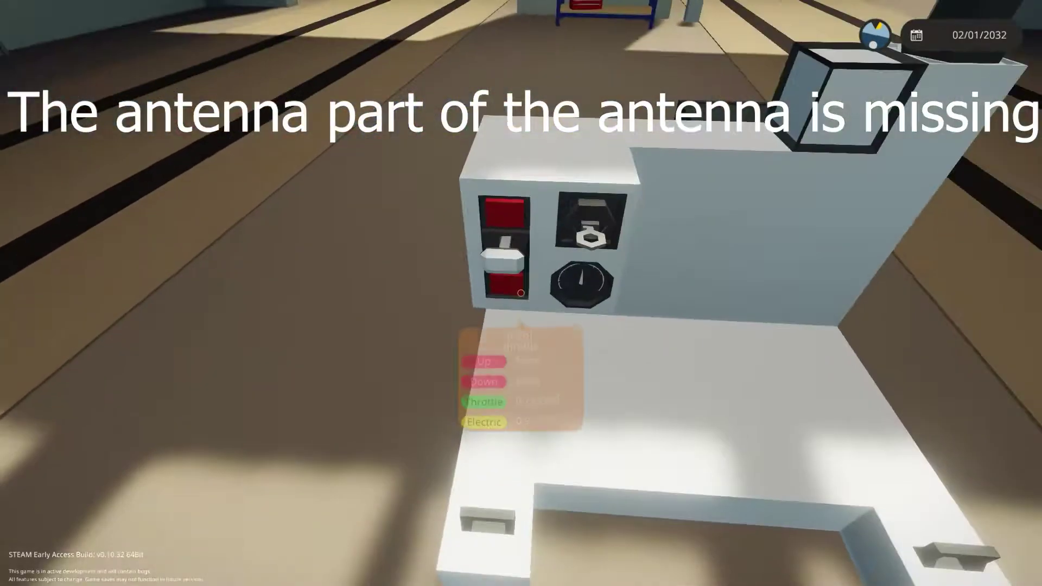
key(w)
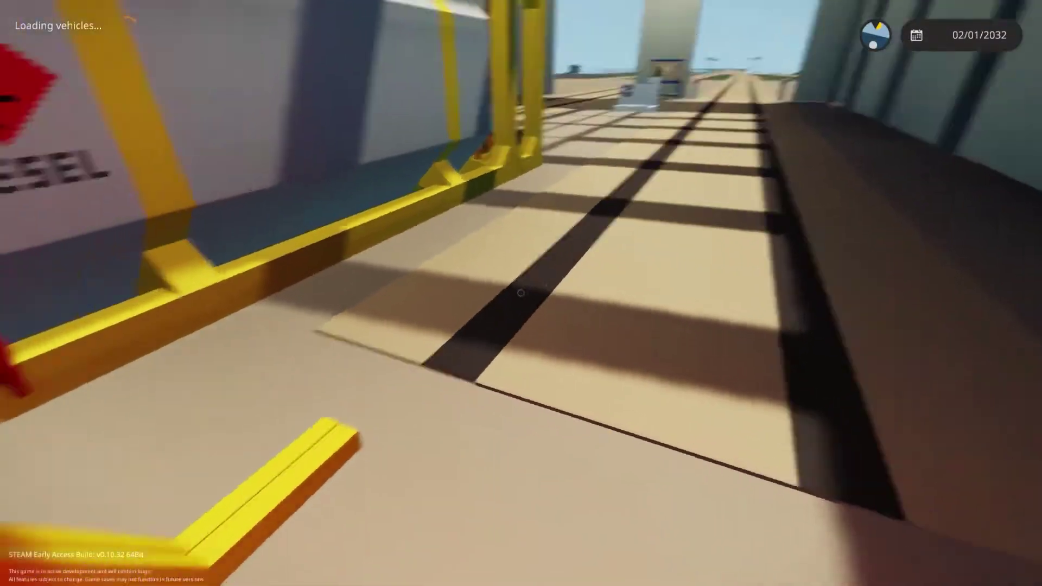
Step: Face the diesel tank vehicle, look down and back up, then fly toward the control block
key(w)
key(w)
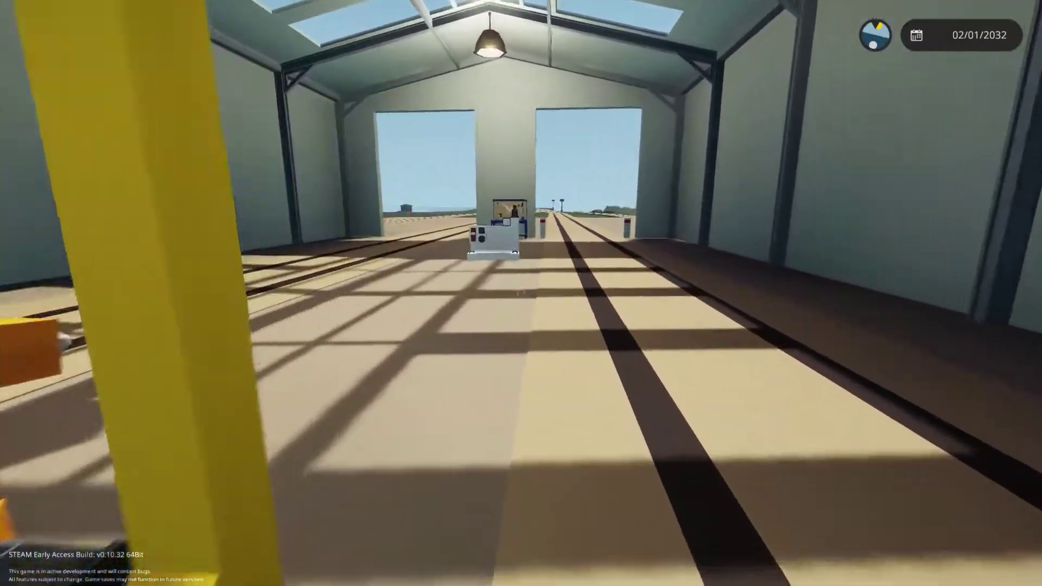
key(w)
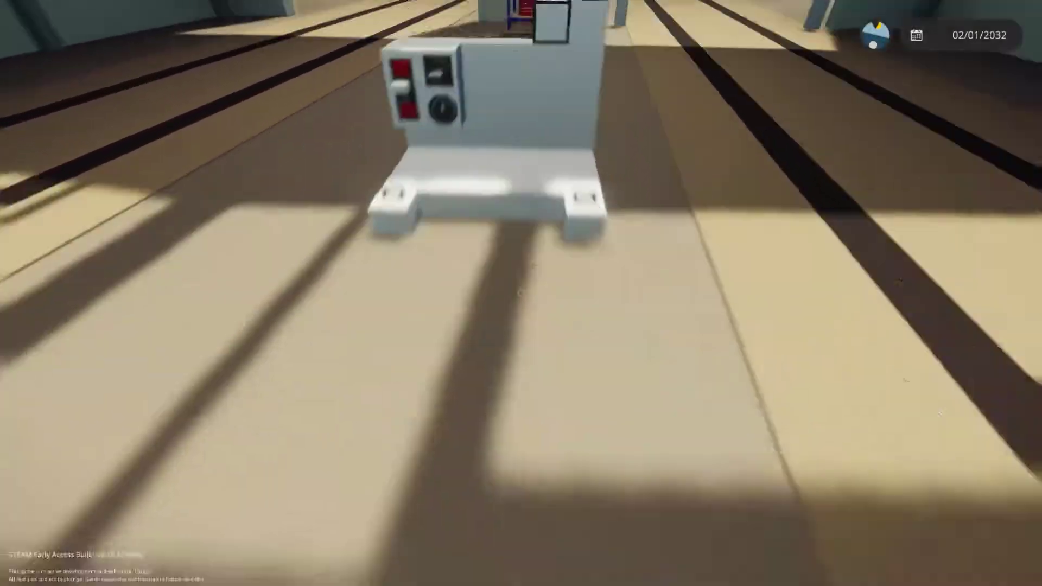
key(w)
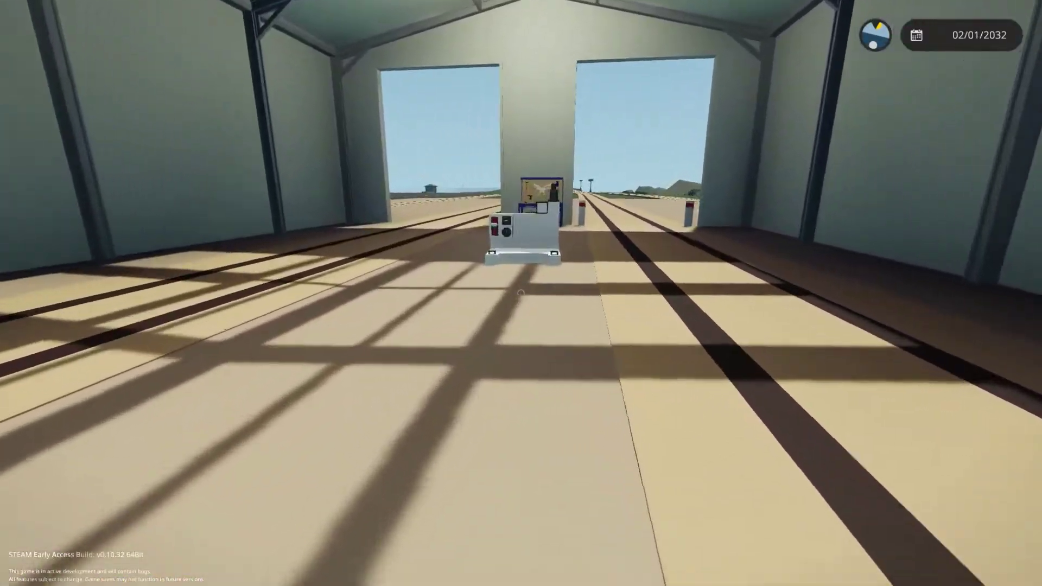
key(w)
Step: Fly back and forth past the diesel tank, ending close to the control block
key(s)
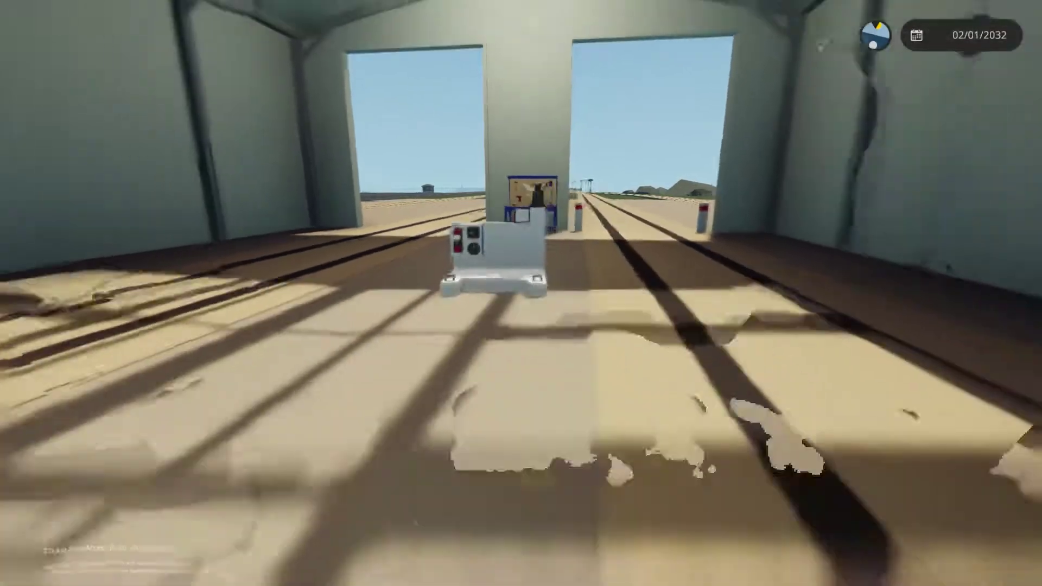
key(w)
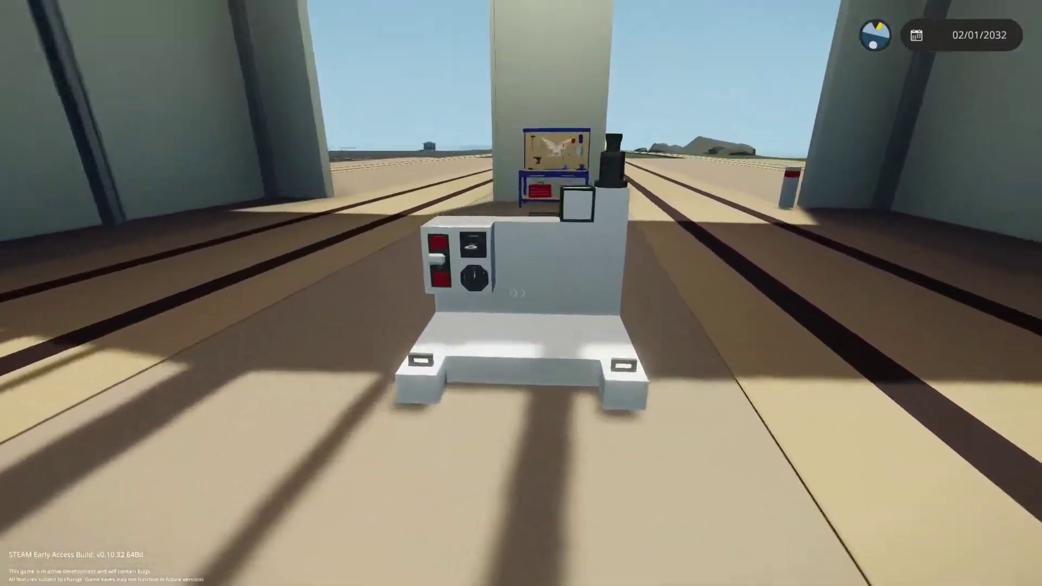
key(s)
key(w)
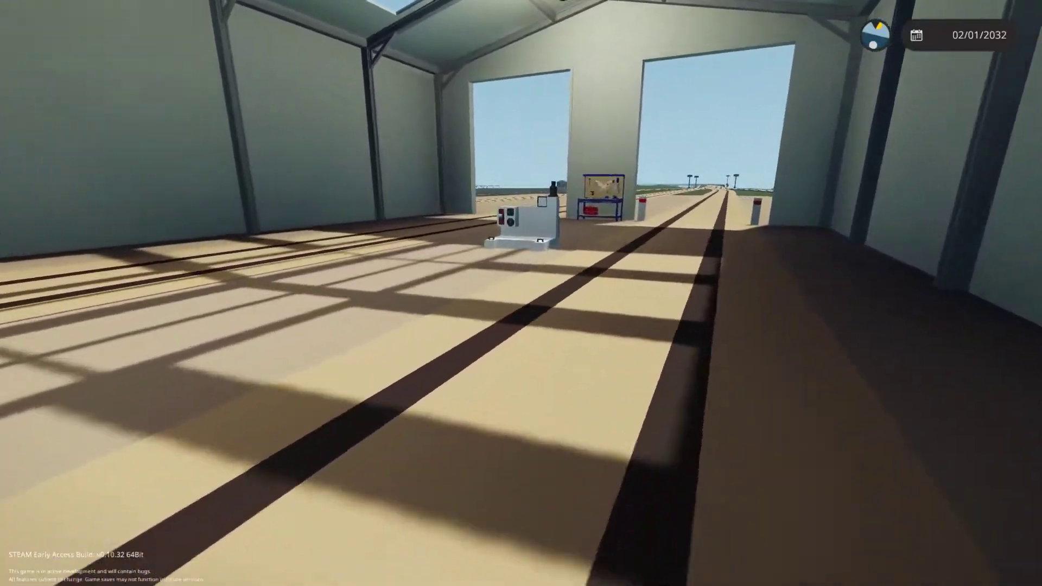
key(s)
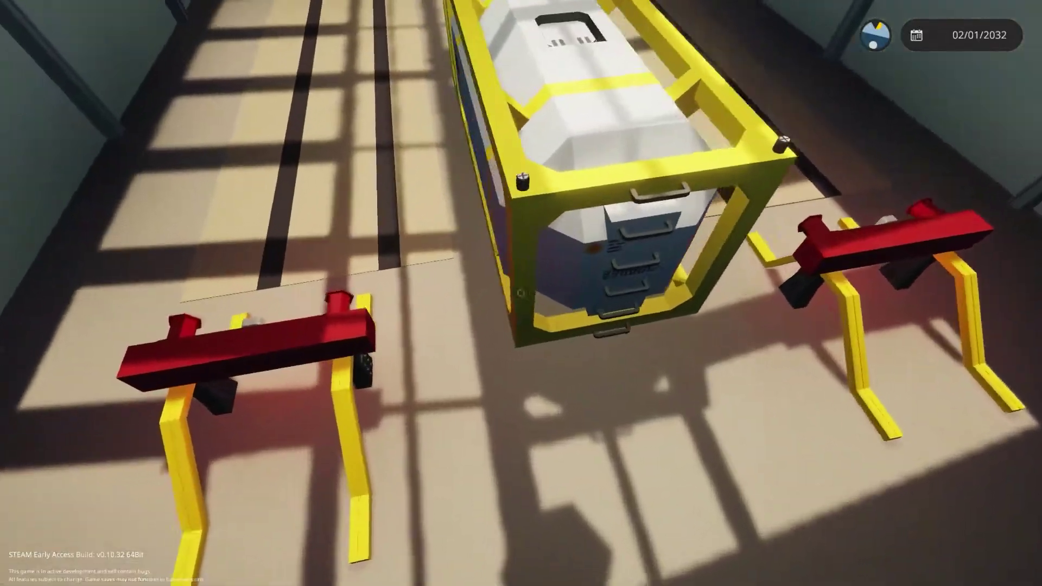
key(w)
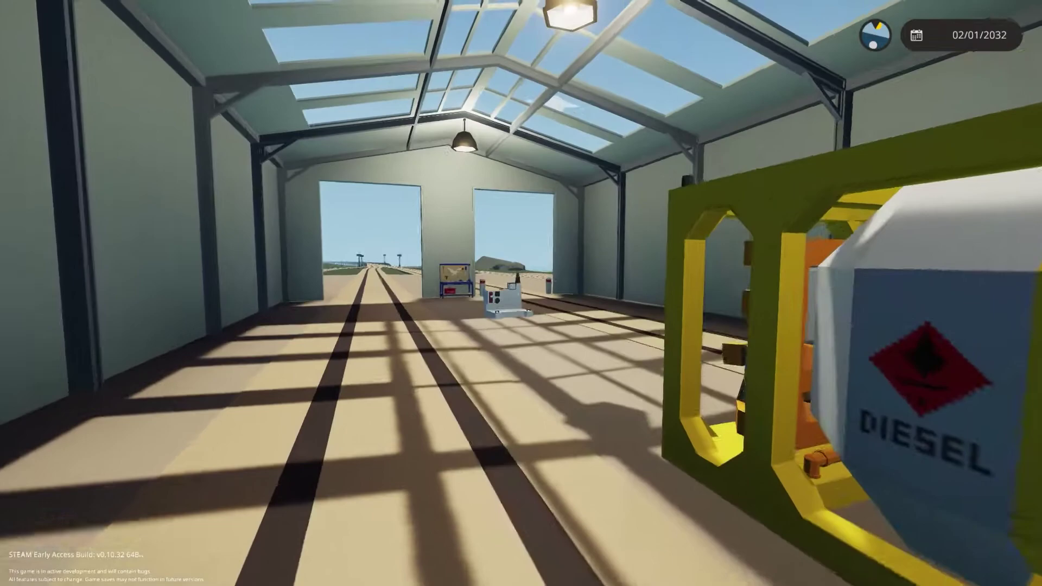
key(w)
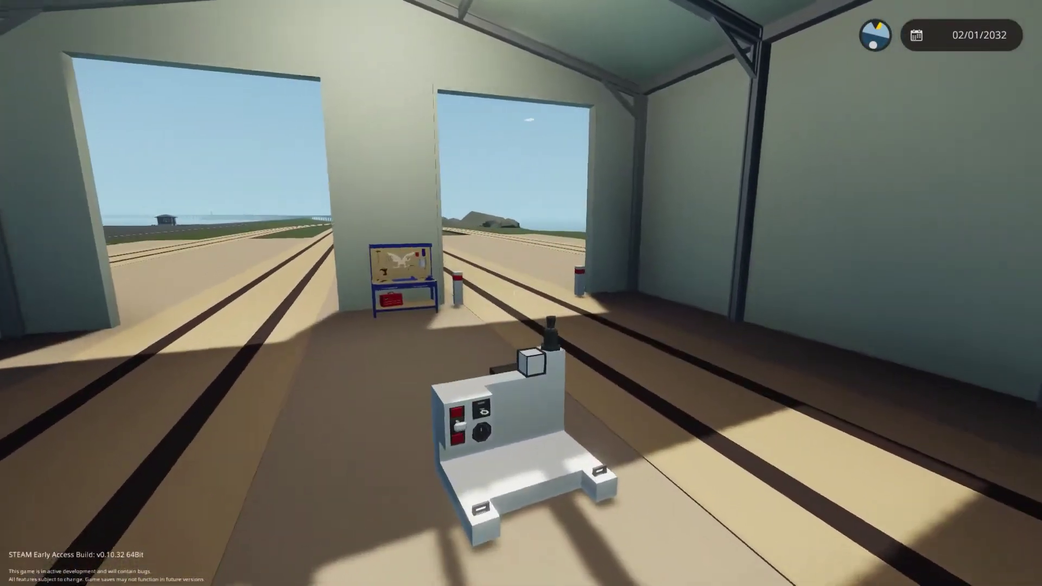
Step: Move in on the control block before heading to the building door
key(w)
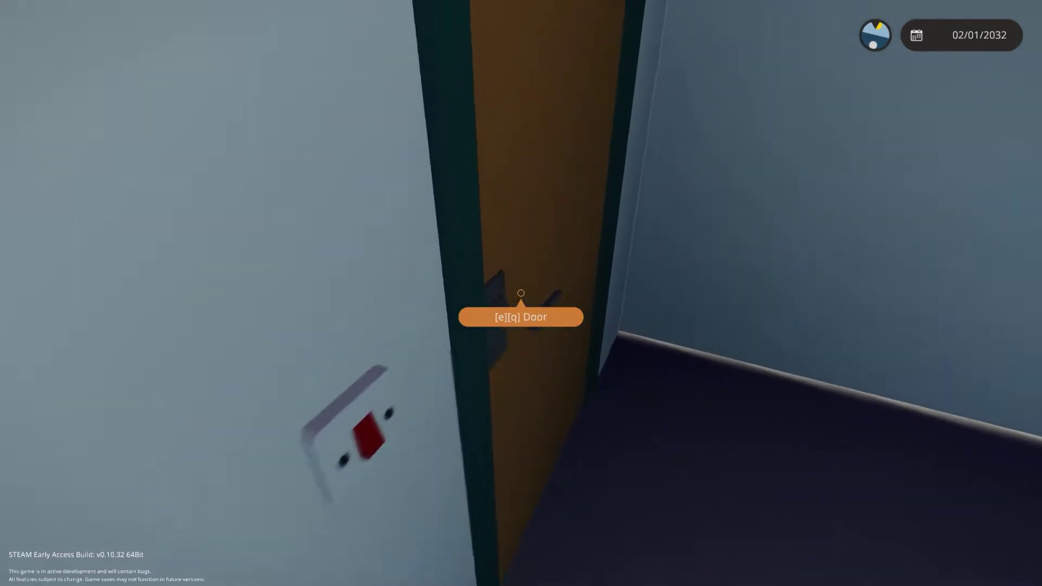
Step: Open the corridor door, cross the corridor, and open the far door to the outside
key(e)
key(w)
key(e)
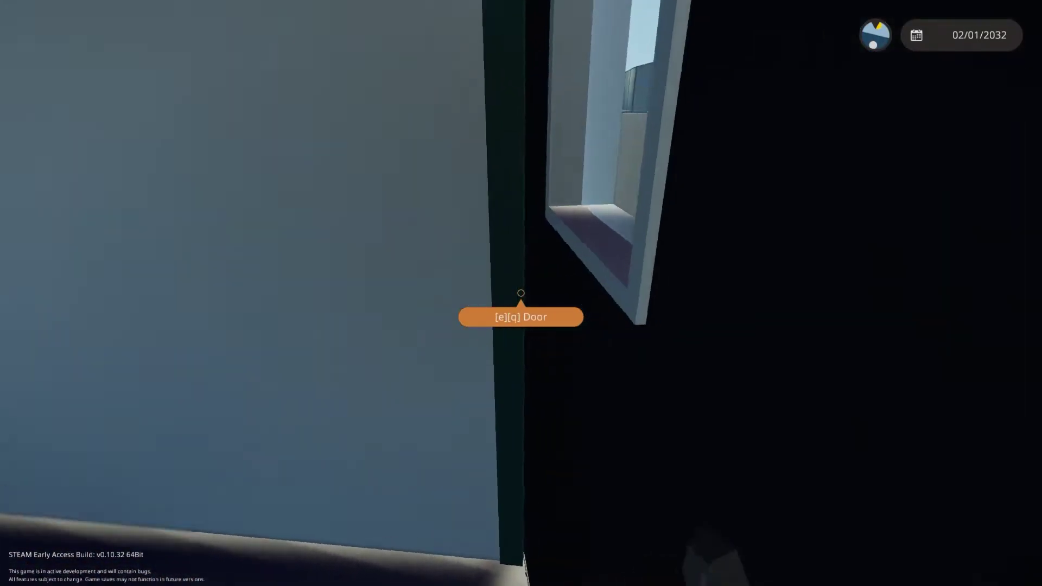